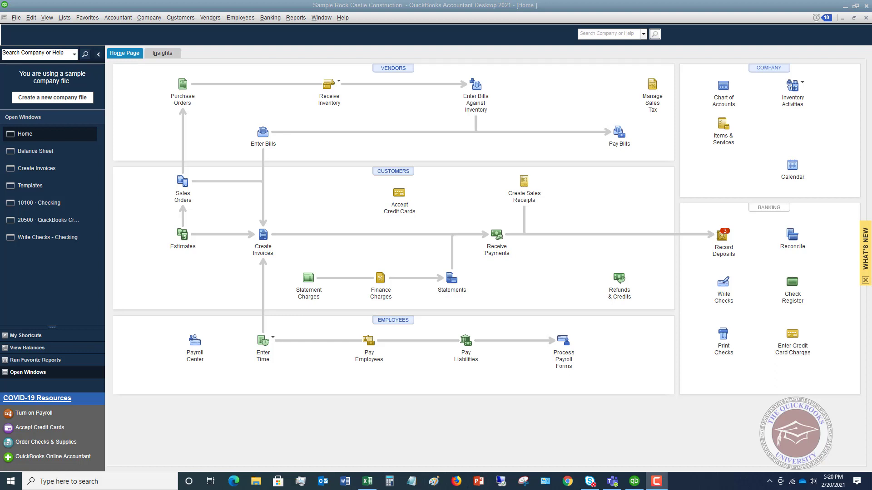
# Bring up the Balance Sheet and scroll to the 75,000.00 PPP Loan under Long Term Liabilities
pyautogui.click(43, 150)
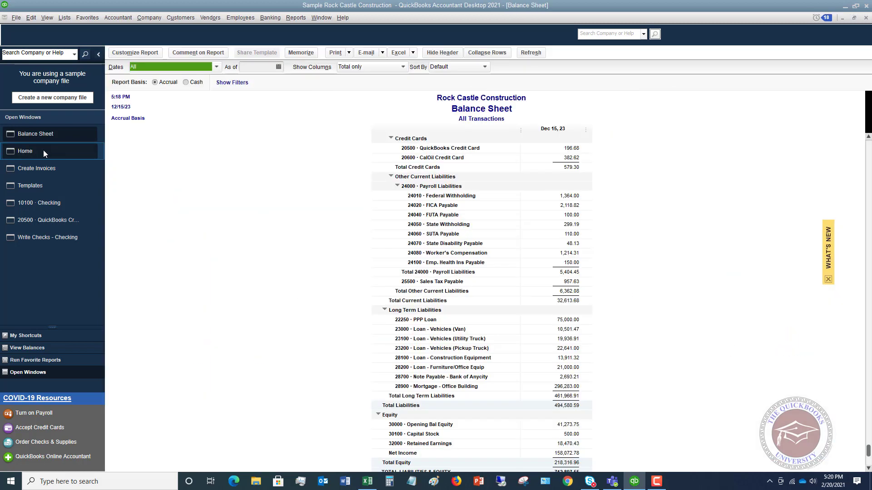
pyautogui.scroll(-1, 529, 221)
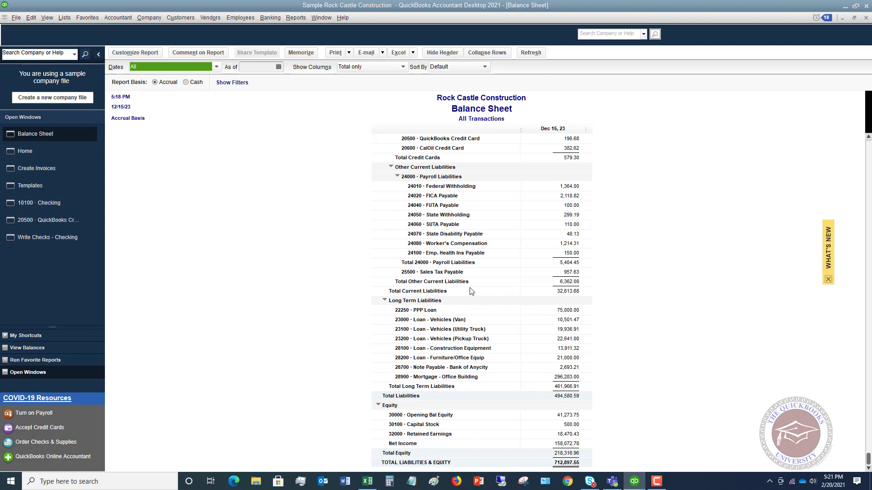
# In the Partial forgiveness workbook, review the original loan, $65,000 forgiveness and $122 interest in D4–D6
pyautogui.click(367, 481)
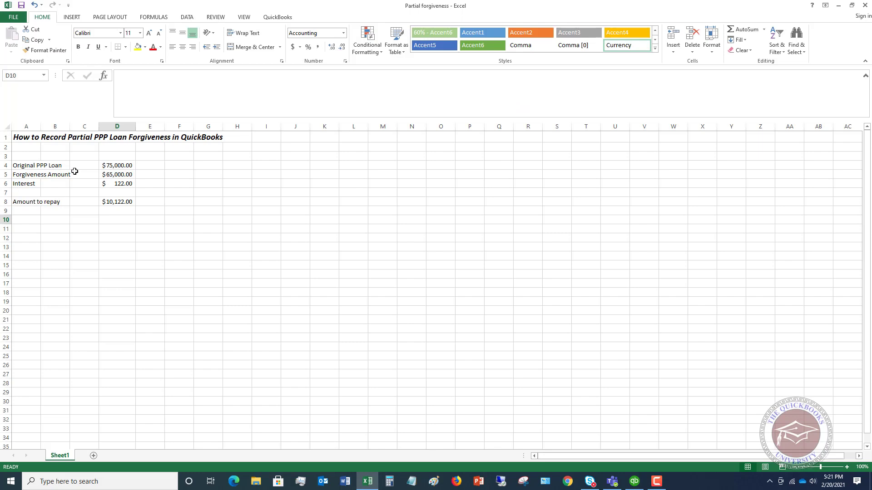
pyautogui.click(123, 167)
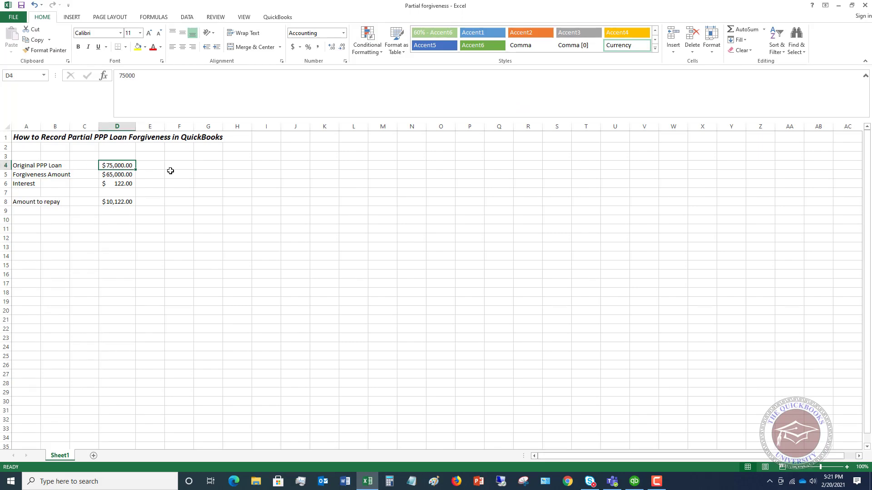
pyautogui.click(118, 174)
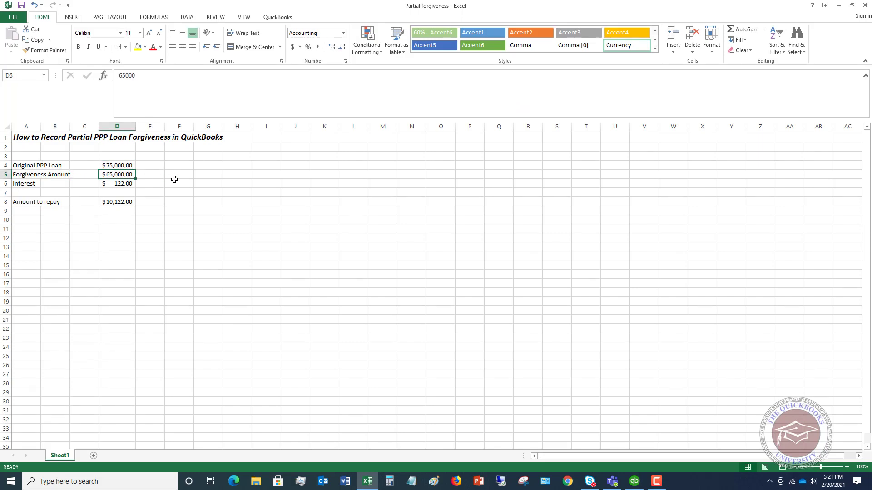
pyautogui.click(115, 186)
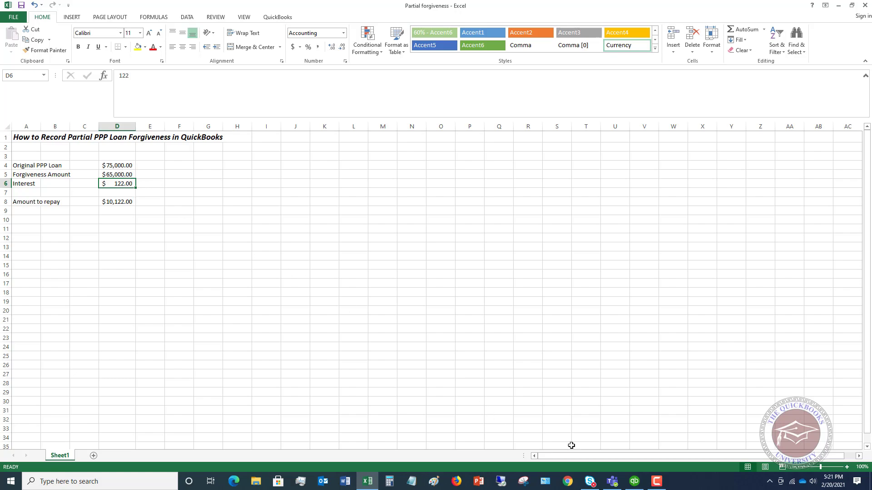
pyautogui.click(634, 481)
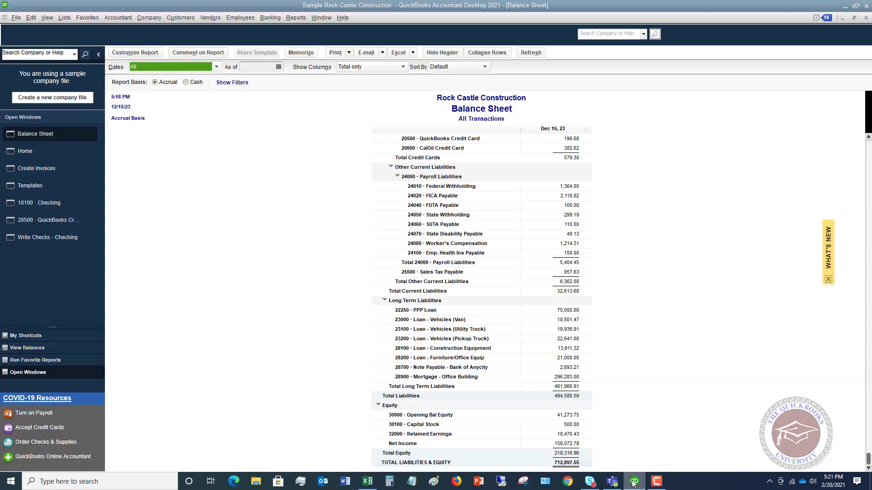
# Select the 75,000.00 PPP Loan row on the Balance Sheet and open the Company menu
pyautogui.click(565, 310)
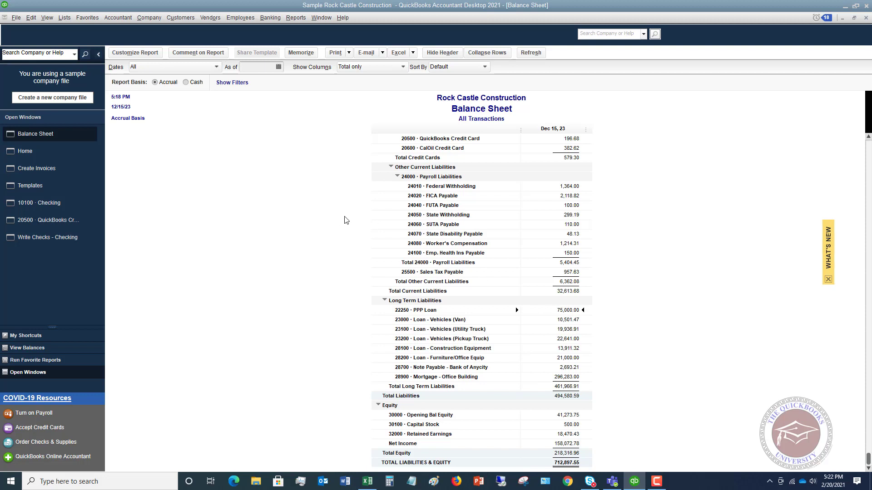
pyautogui.click(151, 19)
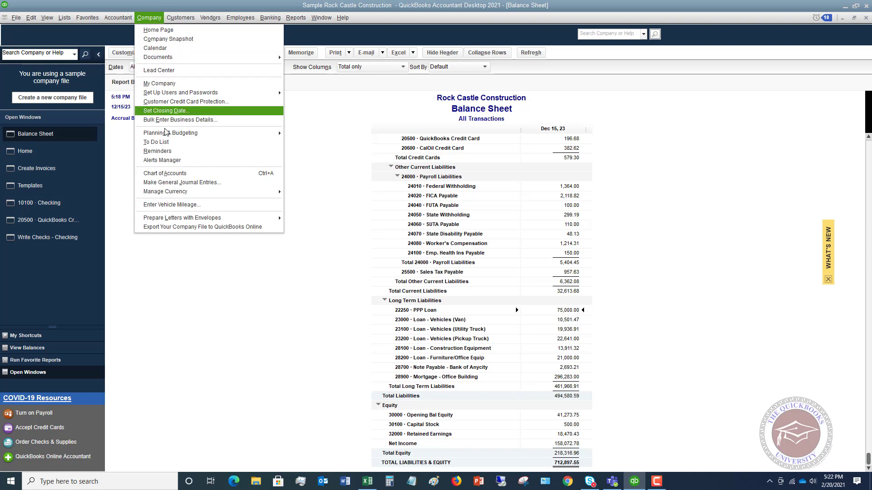
# Start a general journal entry debiting 22250 · PPP Loan 65,000.00 on the first line
pyautogui.click(169, 183)
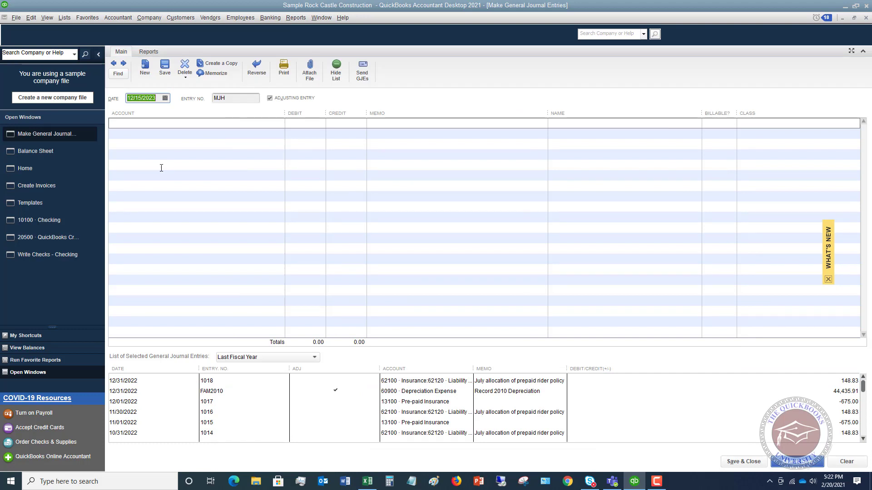
pyautogui.click(162, 123)
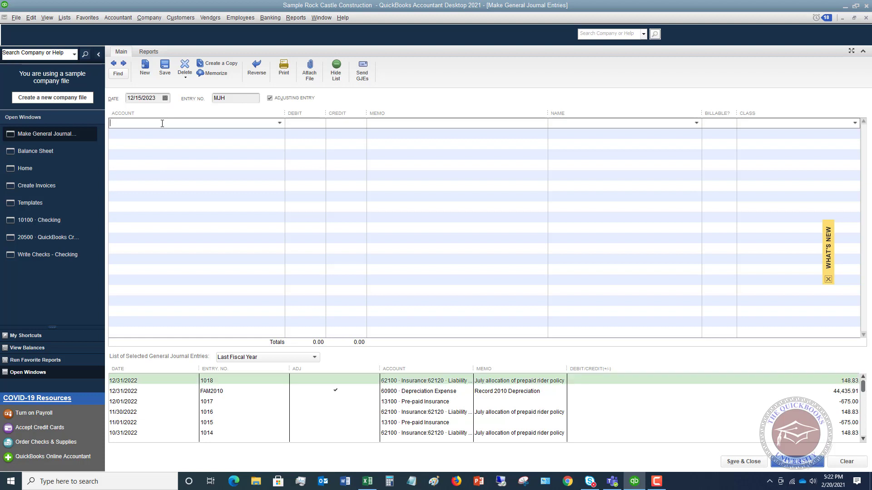
pyautogui.write('PPP Loan')
pyautogui.click(279, 122)
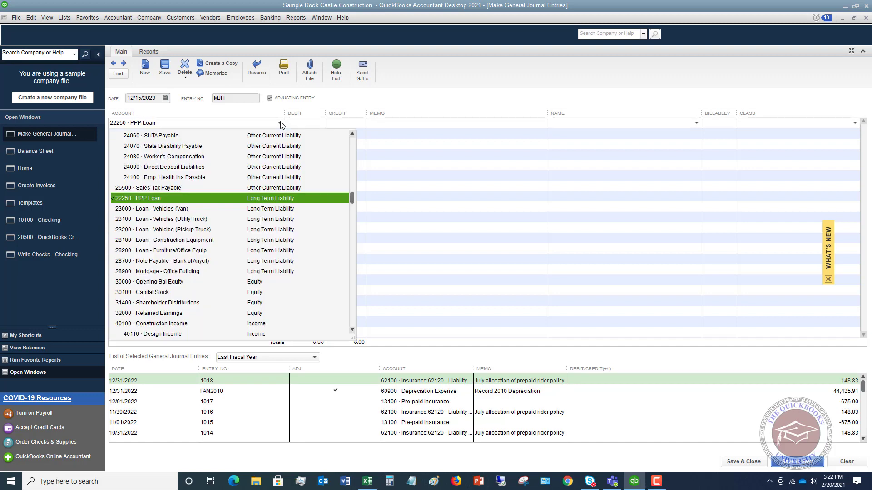
pyautogui.click(178, 199)
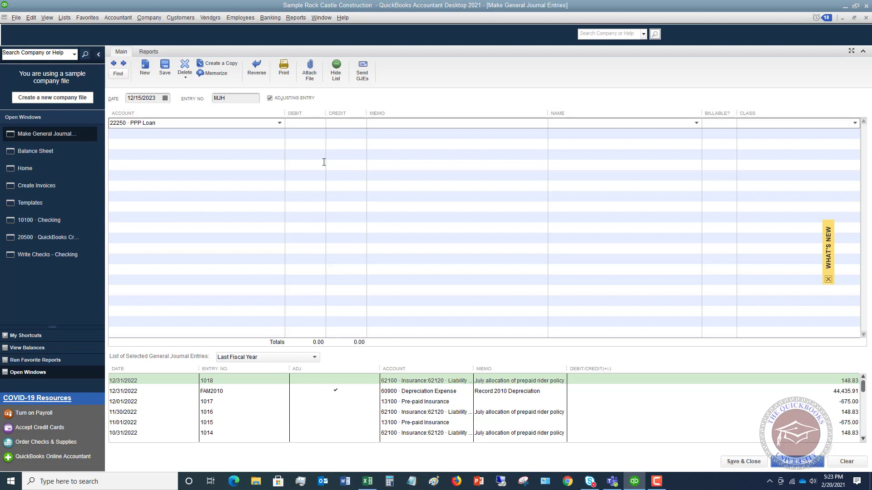
pyautogui.write('65,000')
pyautogui.press('Tab')
pyautogui.click(728, 137)
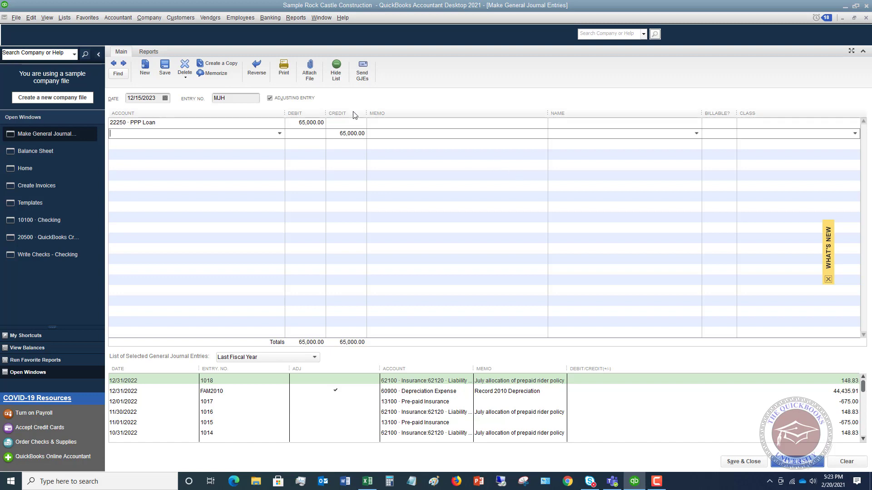
# Assign the second line's 65,000.00 credit to Nontaxable PPP Loan Forgiveness
pyautogui.click(280, 133)
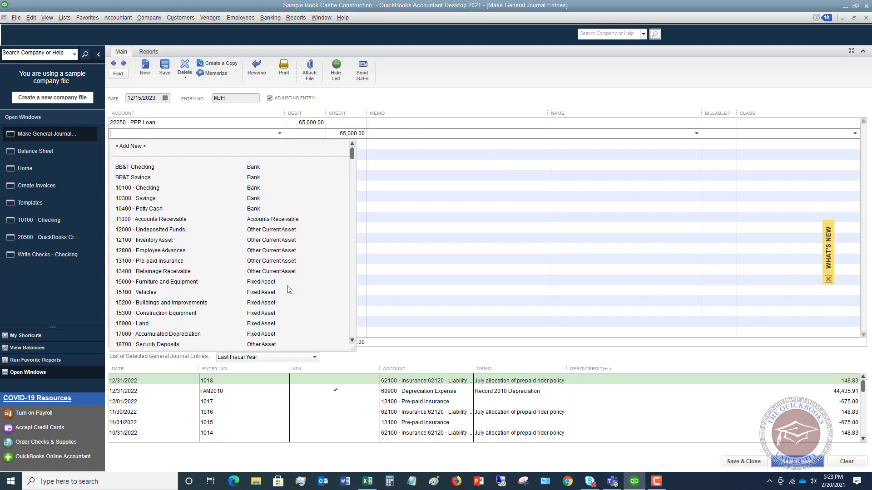
pyautogui.scroll(-20, 288, 290)
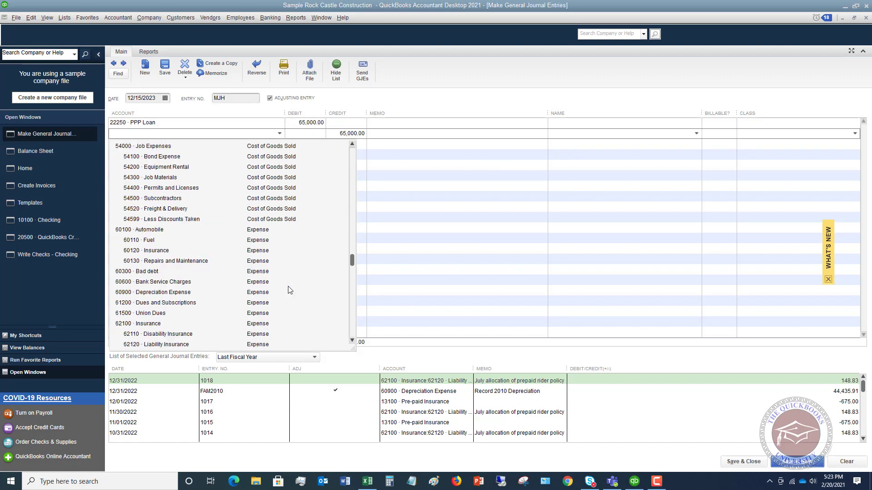
pyautogui.scroll(-10, 288, 289)
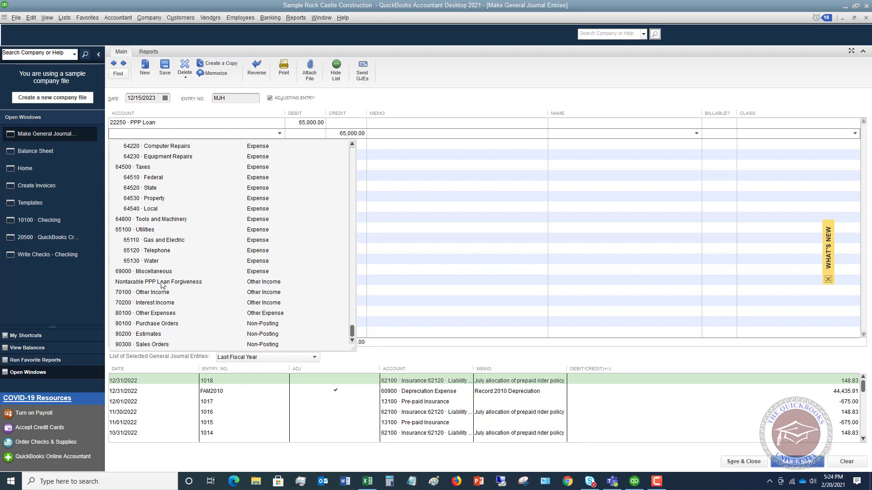
pyautogui.click(162, 282)
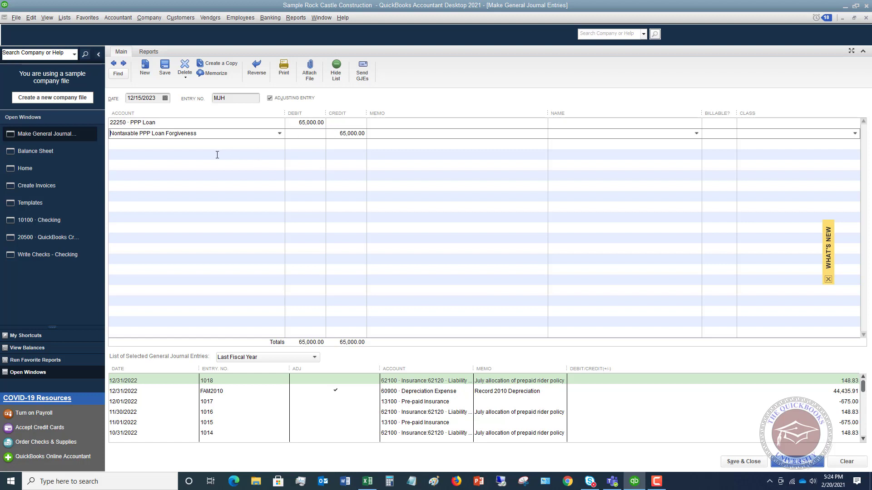
# Add a third line debiting 62400 · Interest Expense 122.00
pyautogui.click(193, 142)
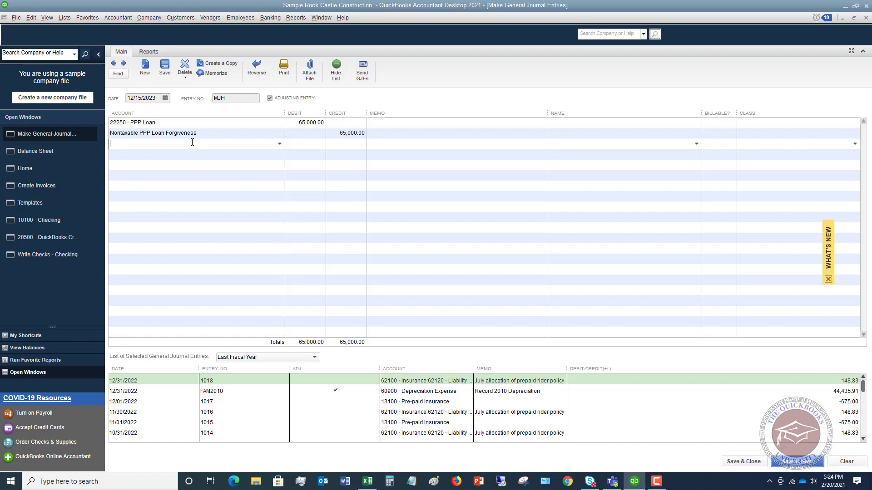
pyautogui.write('Int')
pyautogui.press('Tab')
pyautogui.write('122')
pyautogui.press('Tab')
# Credit the 122.00 interest to 22250 · PPP Loan and save the journal entry
pyautogui.press('Tab')
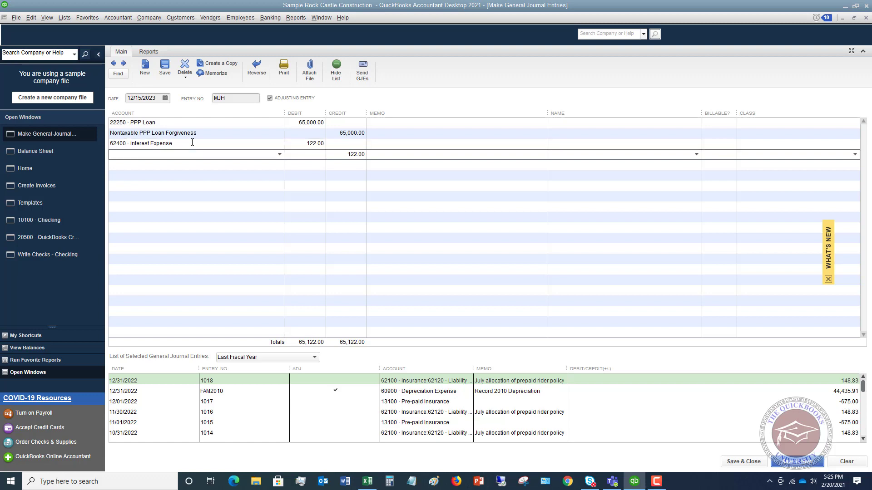
pyautogui.write('PPP Loan')
pyautogui.press('Tab')
pyautogui.click(737, 461)
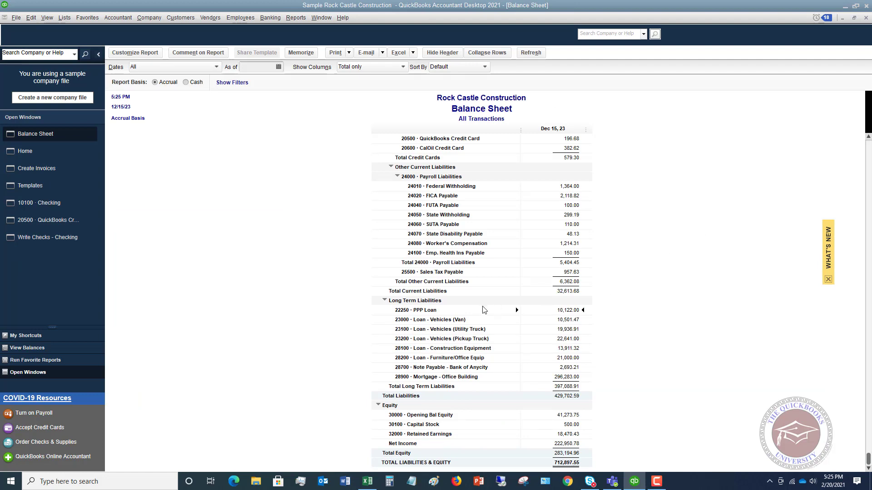
# Check that Excel's D8 formula =D4-D5+D6 gives $10,122.00, then return to QuickBooks
pyautogui.click(368, 482)
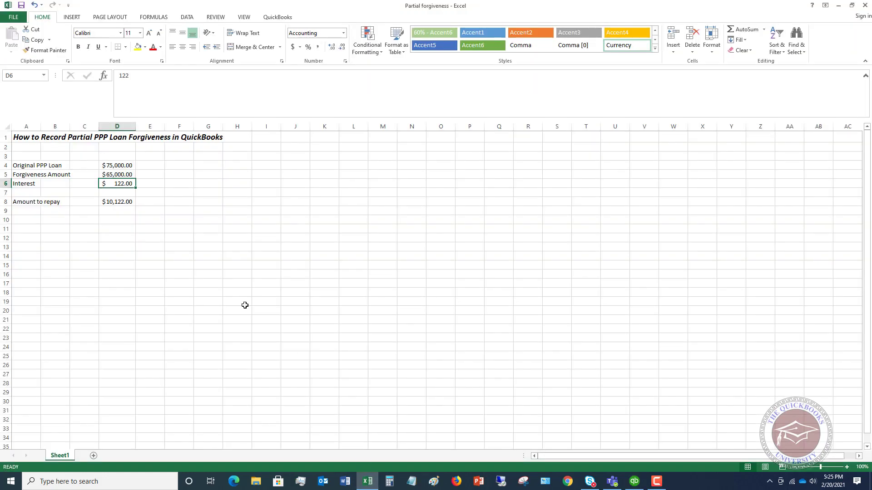
pyautogui.click(121, 201)
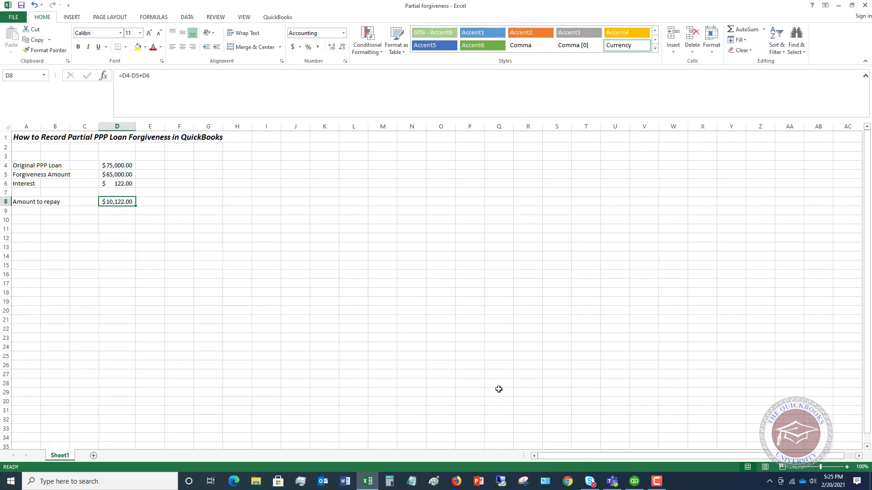
pyautogui.click(634, 481)
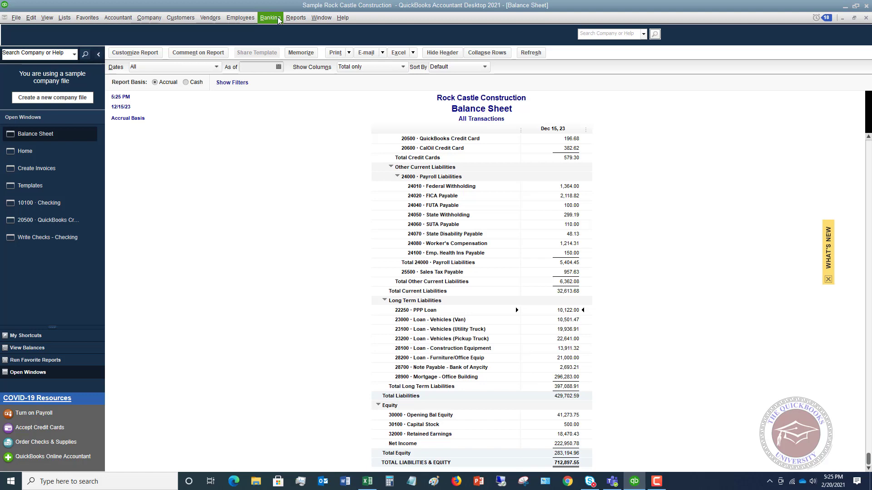
# Run Profit & Loss Standard, show 65,000.00 forgiveness income, and drill into the 122.00 interest expense
pyautogui.click(296, 17)
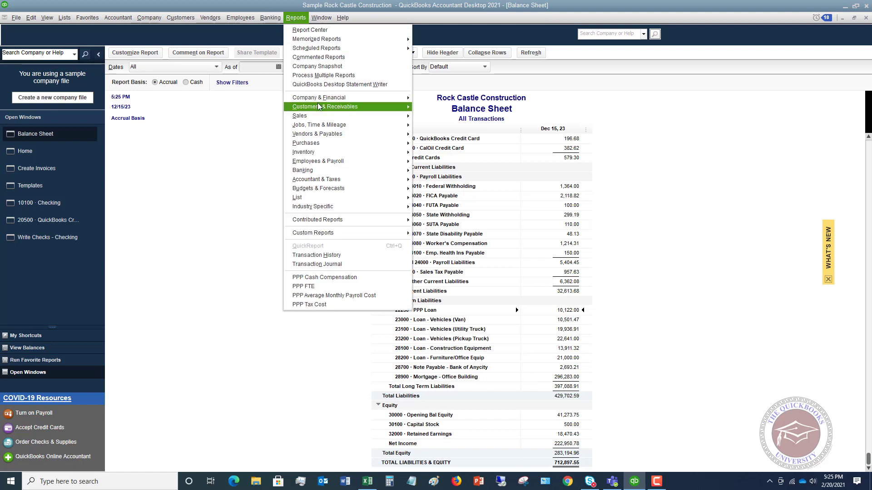
pyautogui.moveTo(322, 98)
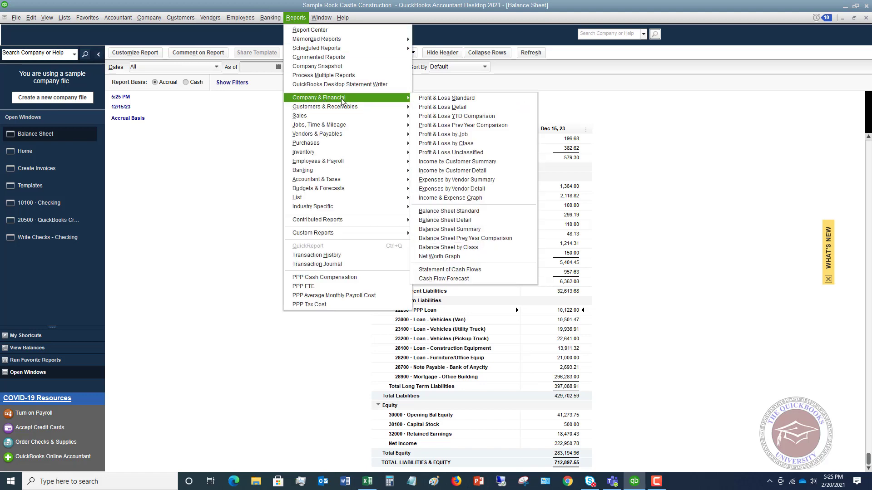
pyautogui.click(438, 99)
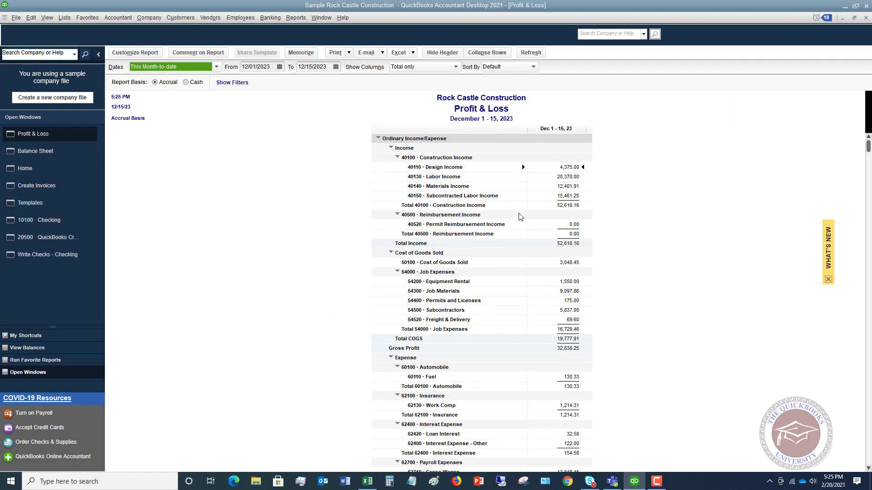
pyautogui.scroll(-9, 520, 217)
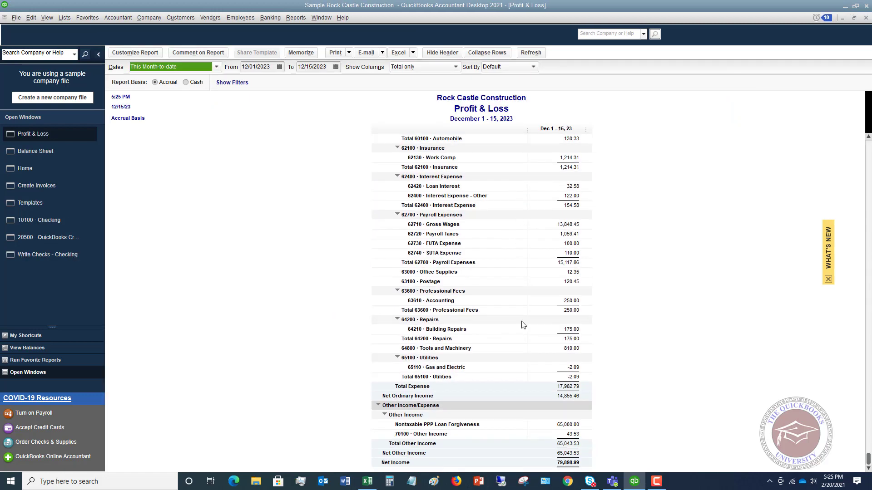
pyautogui.click(582, 427)
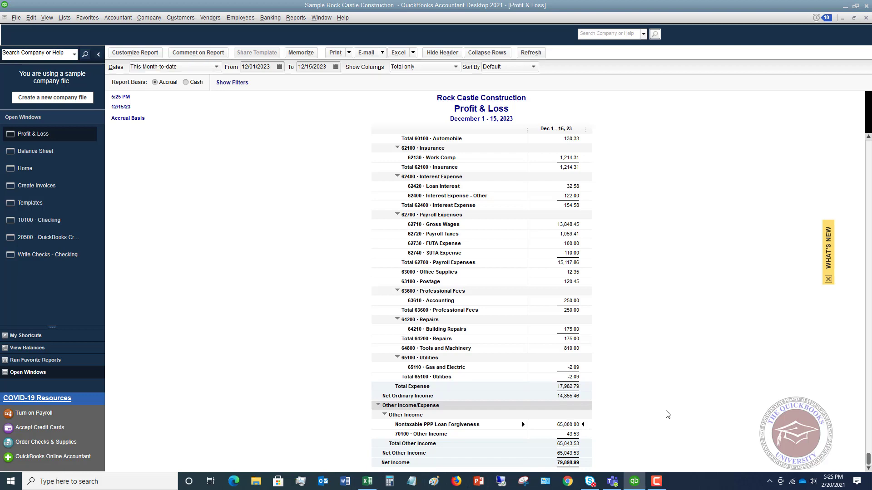
pyautogui.scroll(3, 647, 393)
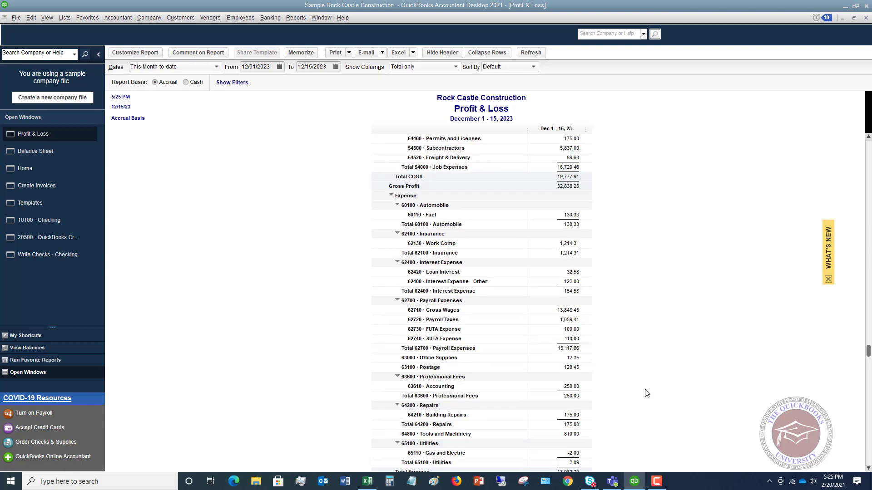
pyautogui.doubleClick(573, 281)
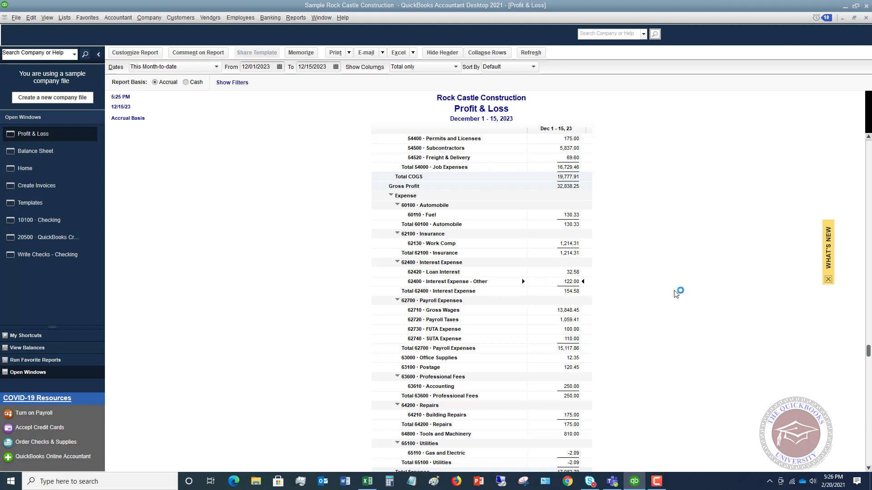